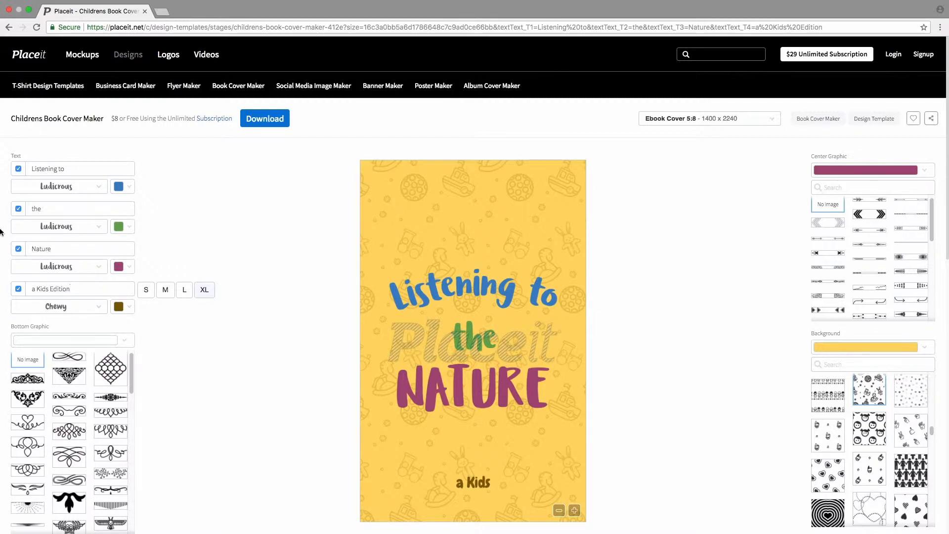
# Turn the "Listening to" text line off and back on
pyautogui.click(18, 169)
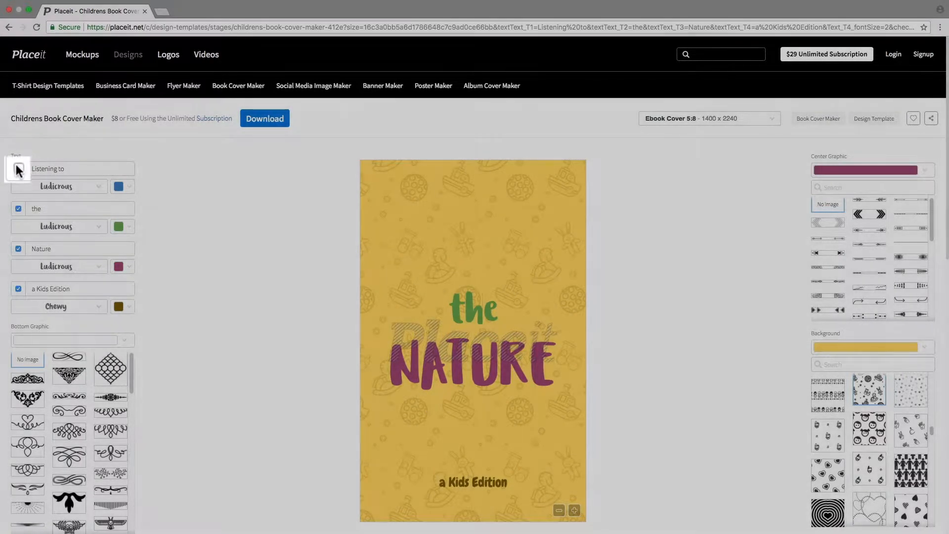
pyautogui.click(19, 169)
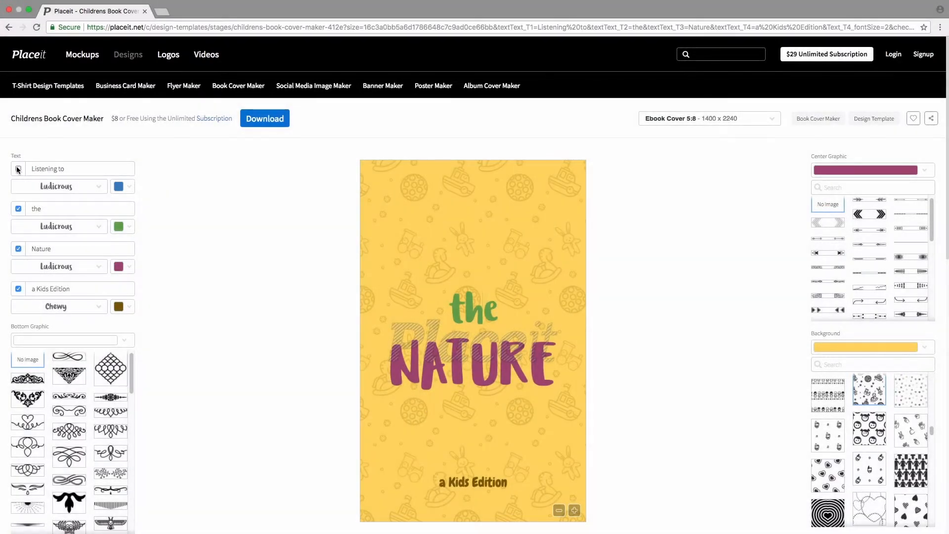
# Try the S, M and L text sizes on the "a Kids Edition" line
pyautogui.click(74, 286)
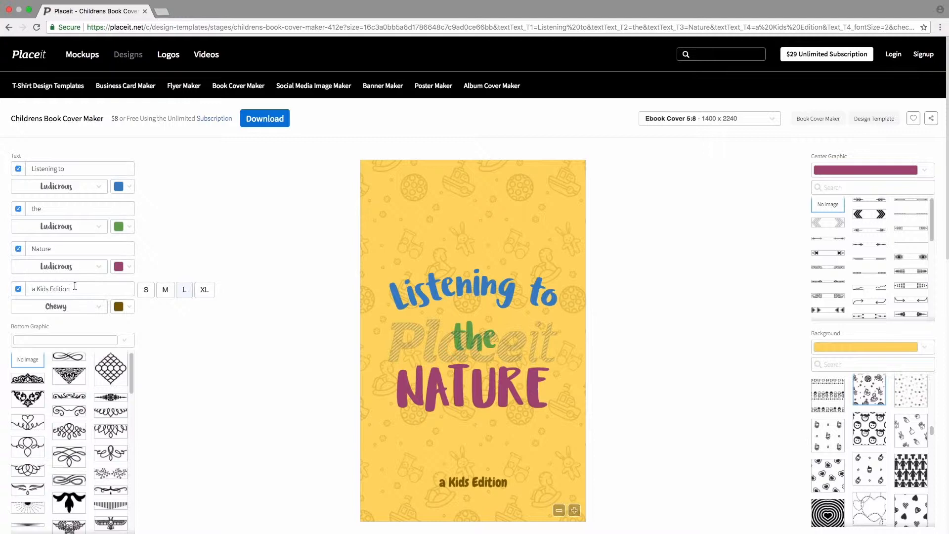
pyautogui.click(148, 292)
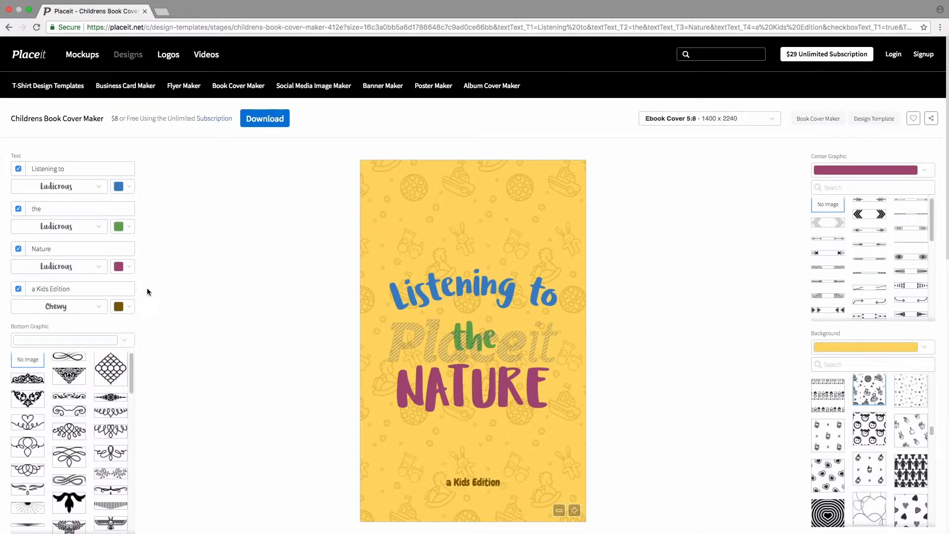
pyautogui.click(108, 289)
pyautogui.click(163, 291)
pyautogui.click(106, 290)
pyautogui.click(180, 295)
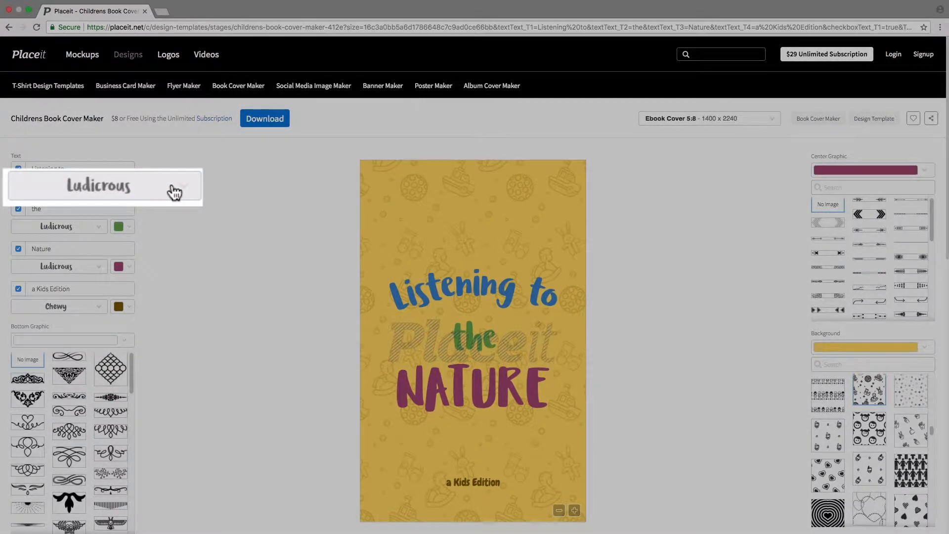
# Set the font of the "Listening to" and "Nature" lines to Barrio
pyautogui.click(94, 190)
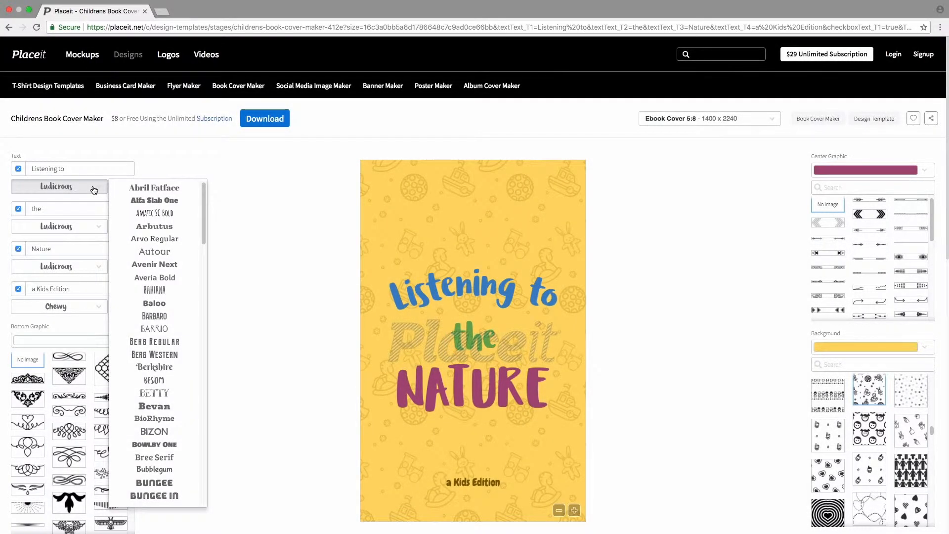
pyautogui.click(154, 329)
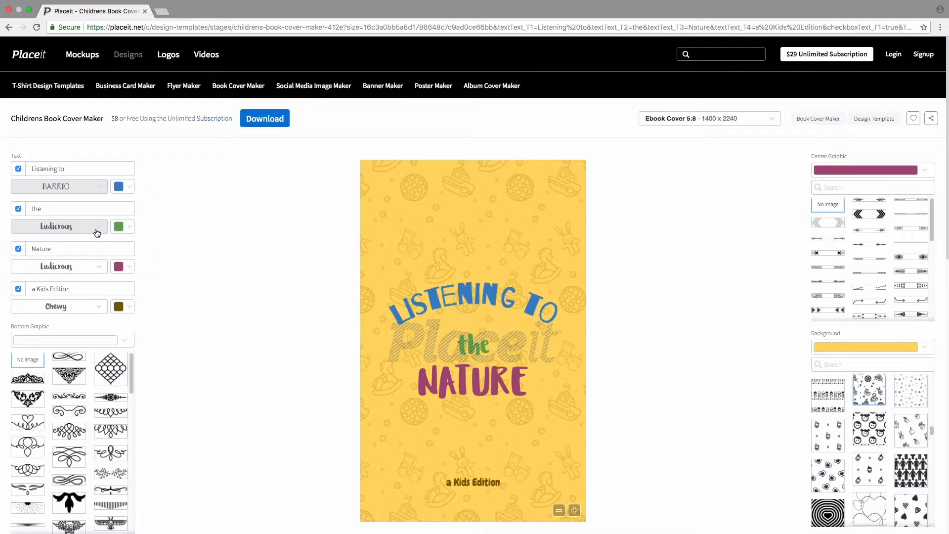
pyautogui.click(97, 231)
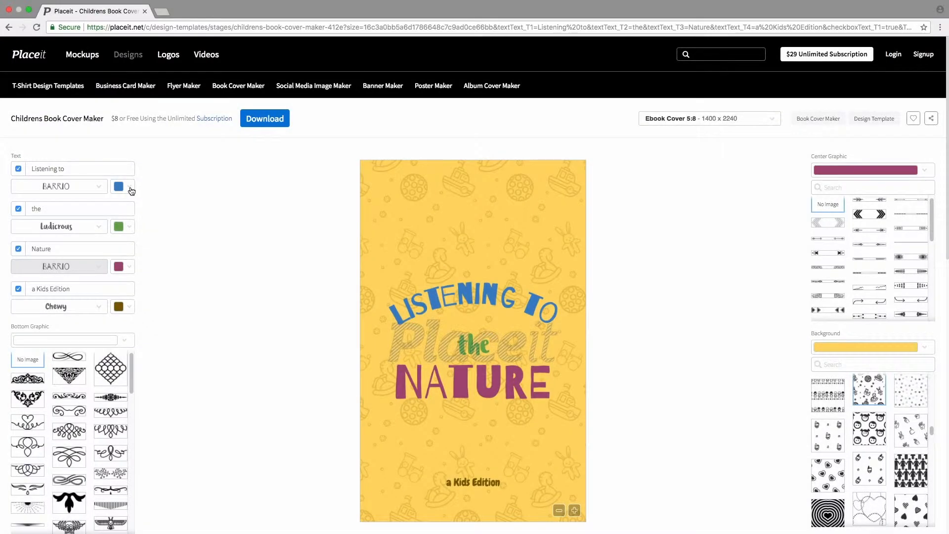
# Recolor the "Listening to" line bright green and the "the" and "Nature" lines orange
pyautogui.click(130, 190)
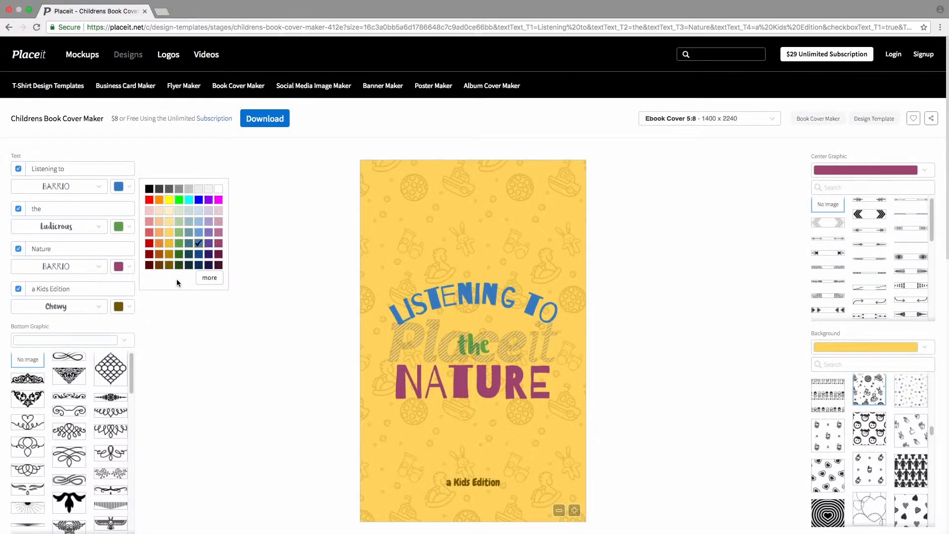
pyautogui.click(204, 278)
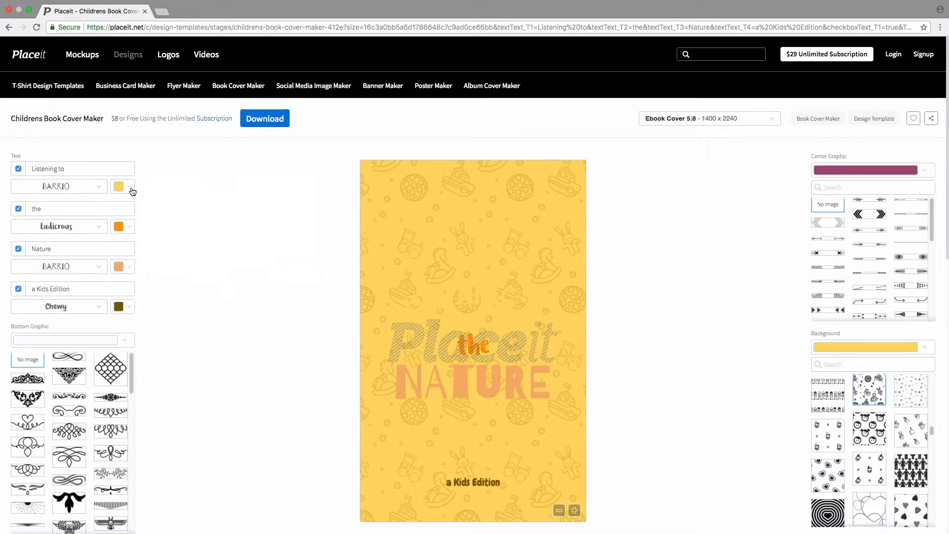
pyautogui.click(127, 188)
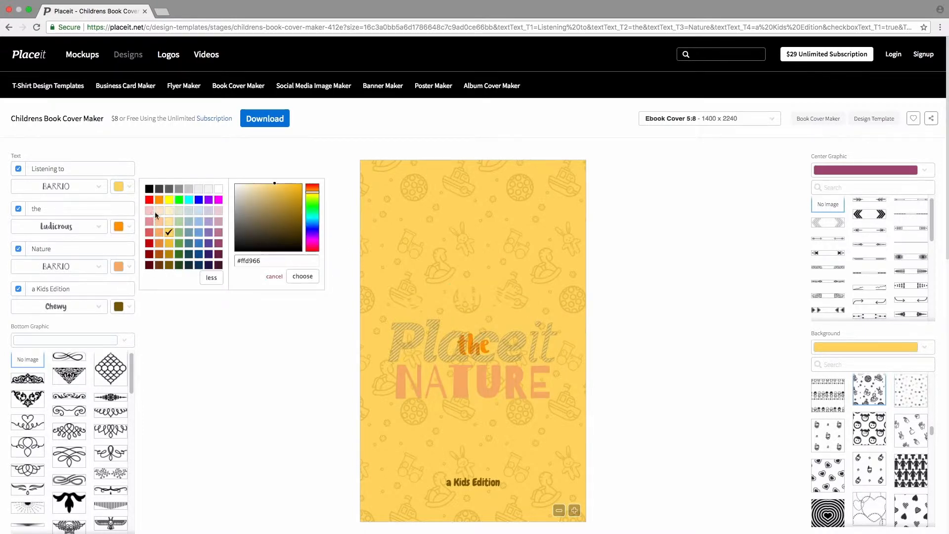
pyautogui.click(178, 199)
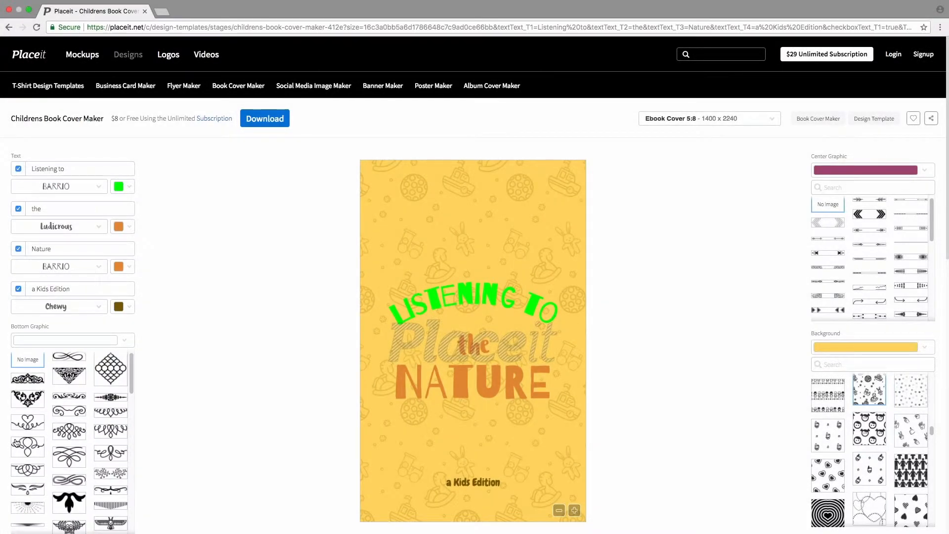
# Try several flourish ornaments as the bottom graphic, including the heart one, and set it back to No Image
pyautogui.click(28, 446)
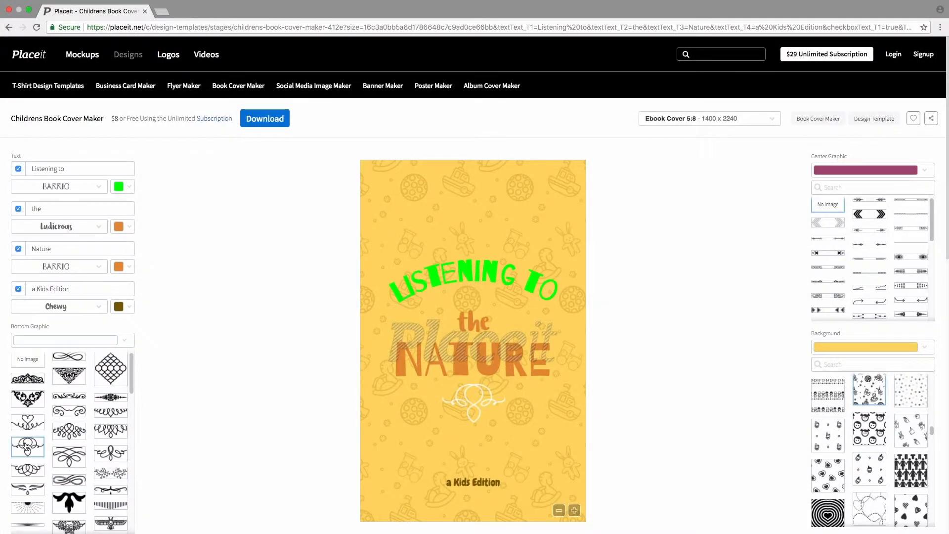
pyautogui.click(33, 423)
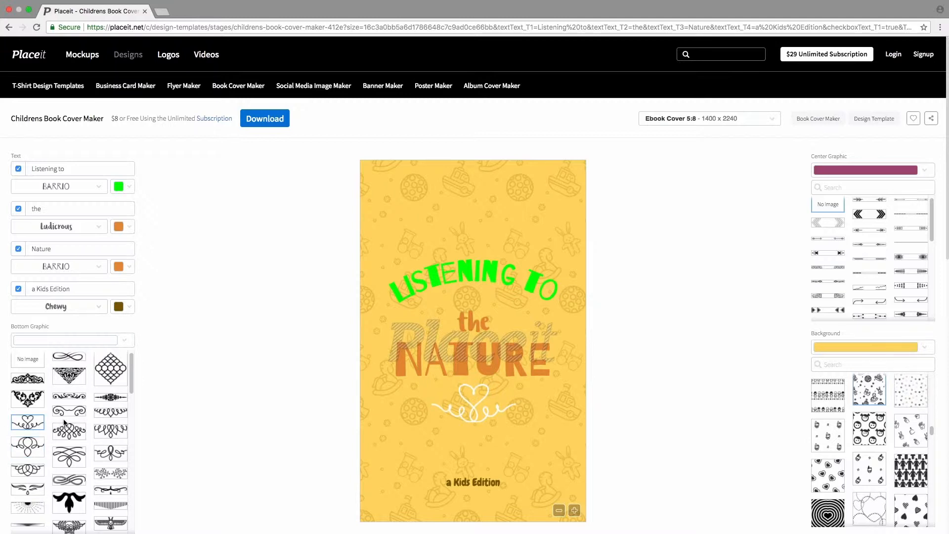
pyautogui.click(100, 455)
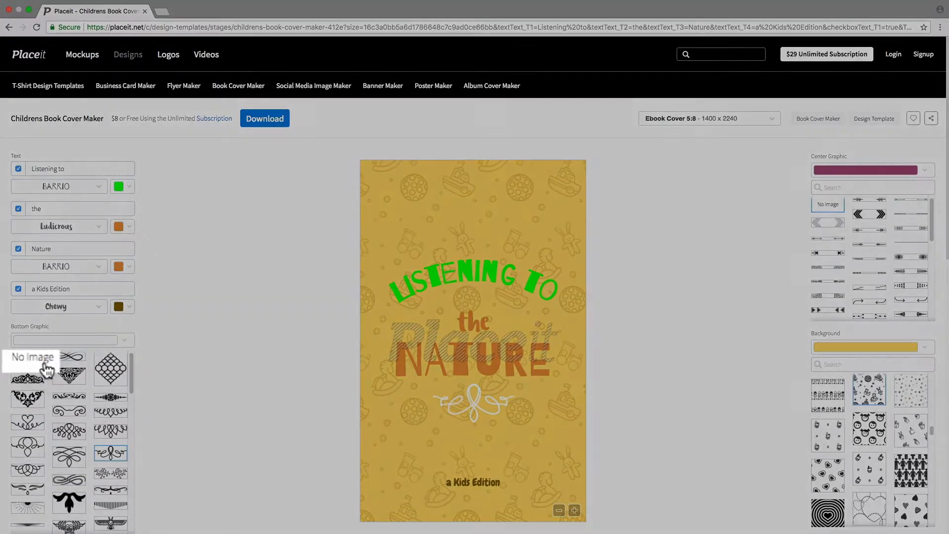
pyautogui.click(35, 365)
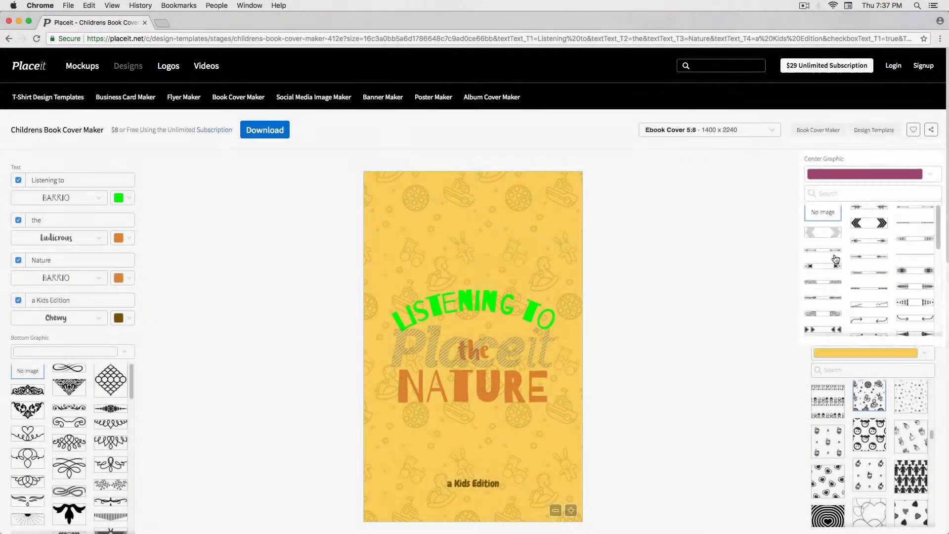
# Try a few center graphics and apply the pair of leafy branches flanking the word "the"
pyautogui.click(873, 299)
pyautogui.click(912, 298)
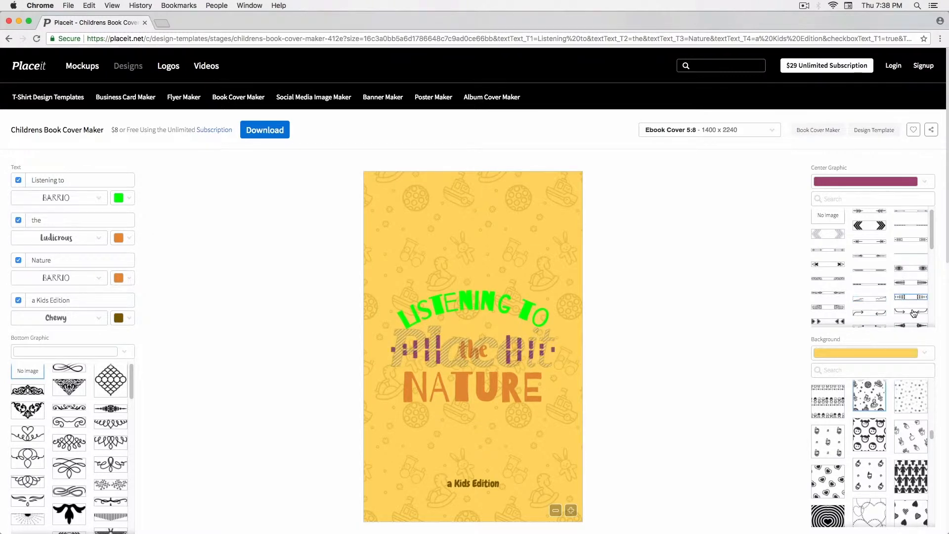
pyautogui.click(911, 311)
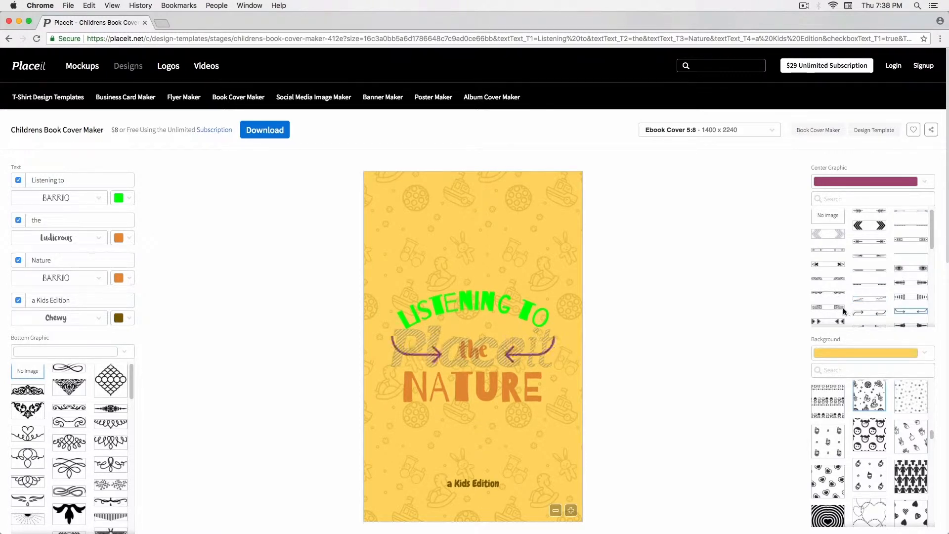
pyautogui.click(877, 215)
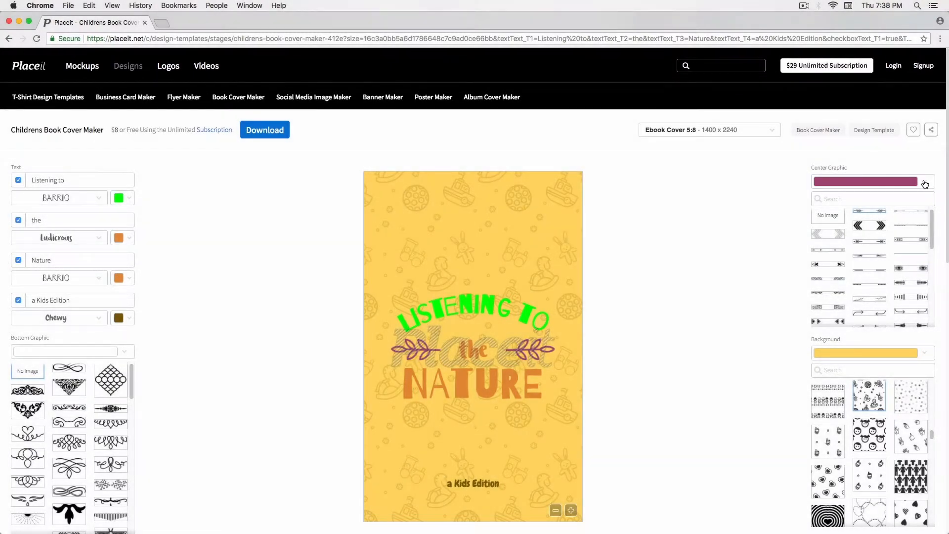
# Change the color of the leafy center graphic to light grey
pyautogui.click(924, 184)
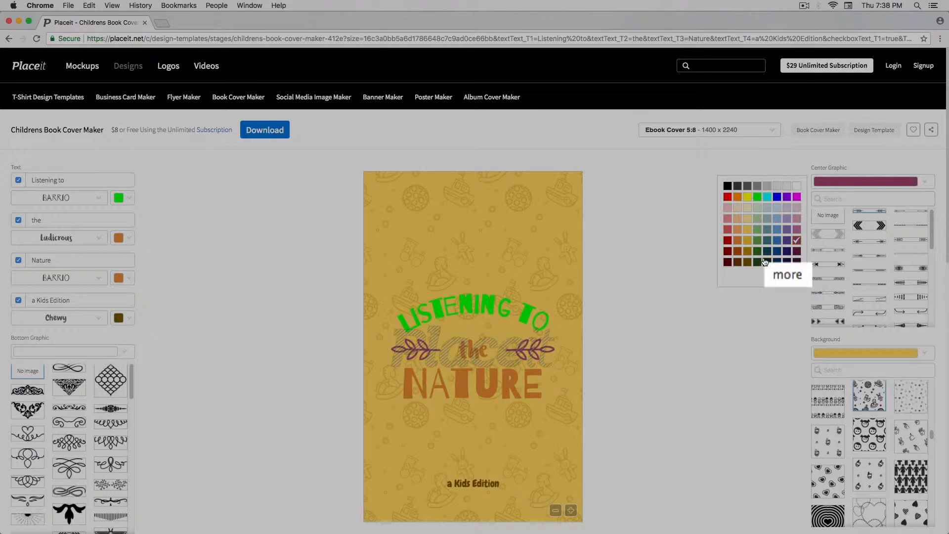
pyautogui.click(771, 275)
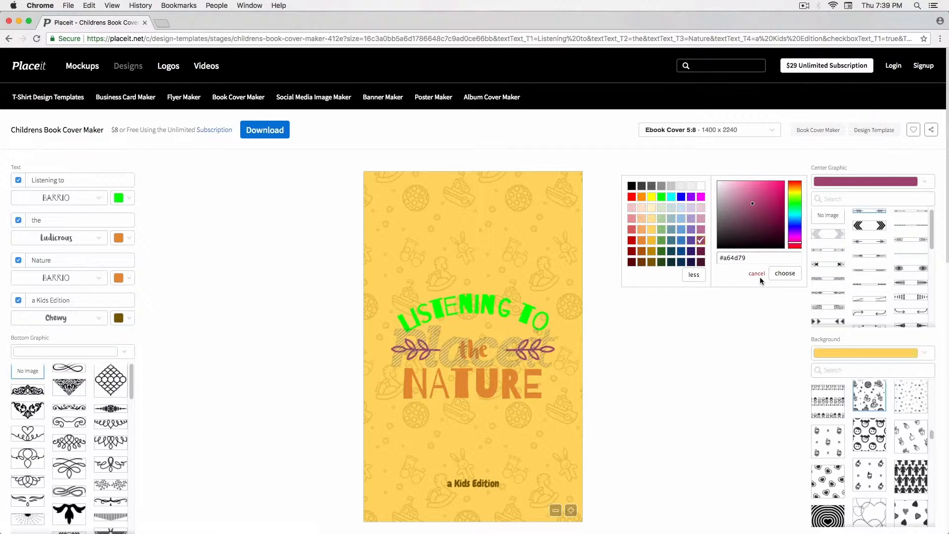
pyautogui.click(745, 258)
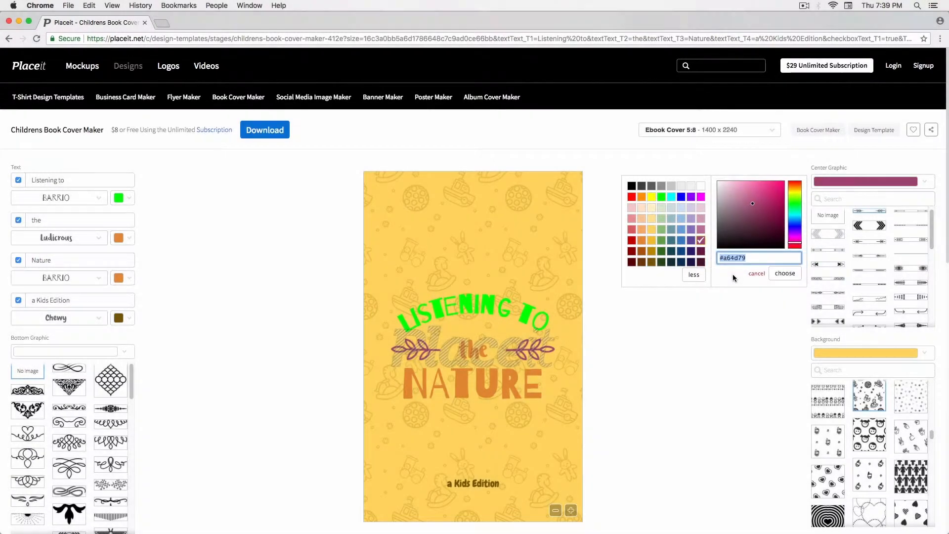
pyautogui.click(733, 273)
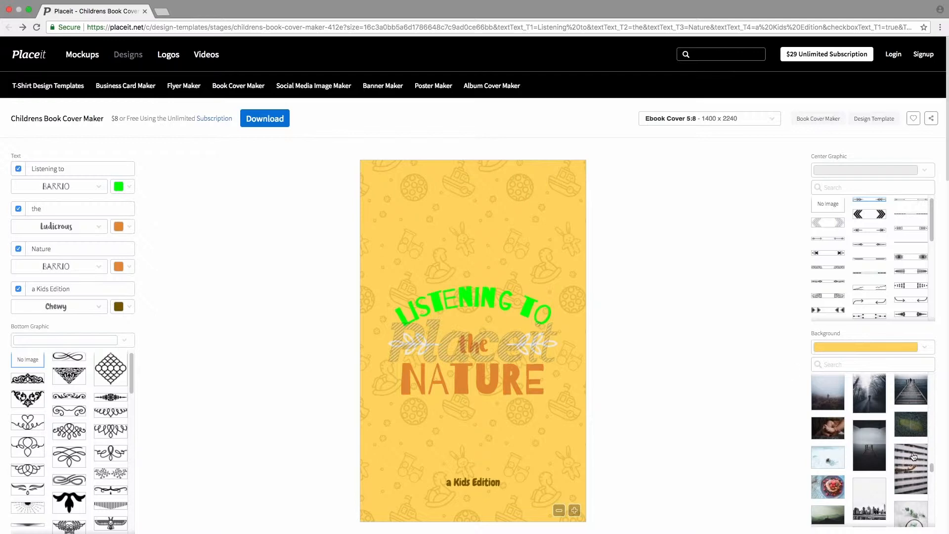
# Try the puzzle pattern and several photos, including the sunset beach, lamp-lit bridge and foggy forest road, as the cover background
pyautogui.moveTo(932, 465); pyautogui.dragTo(934, 398)
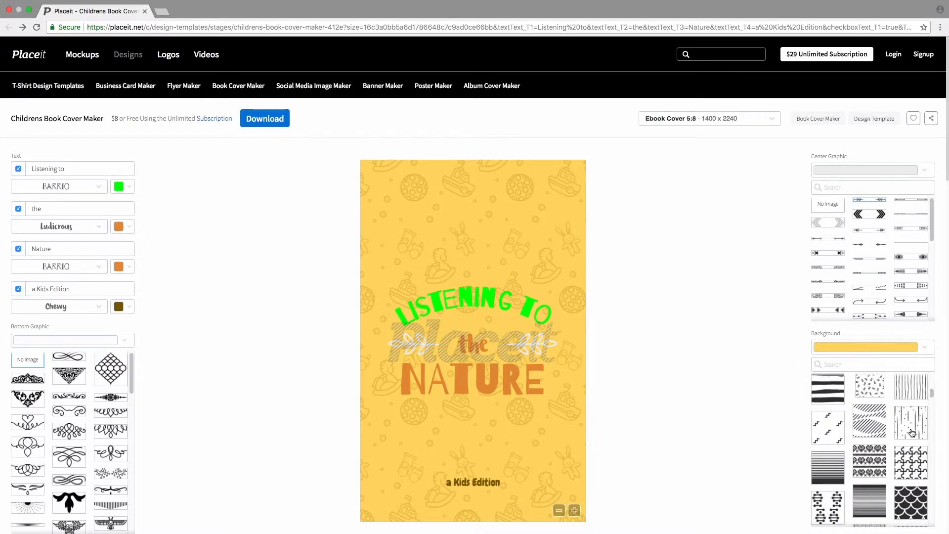
pyautogui.click(907, 463)
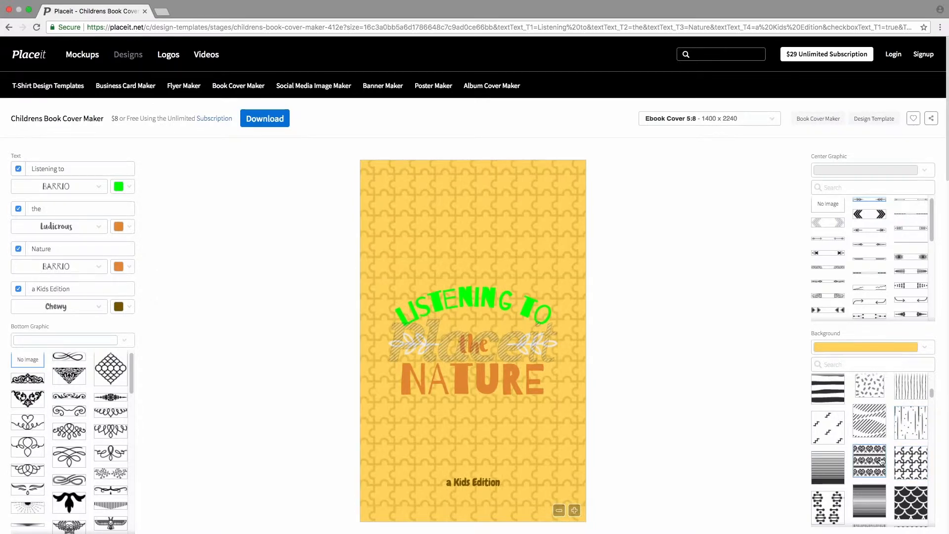
pyautogui.click(881, 461)
pyautogui.scroll(-2, 881, 461)
pyautogui.scroll(-3, 882, 461)
pyautogui.click(881, 460)
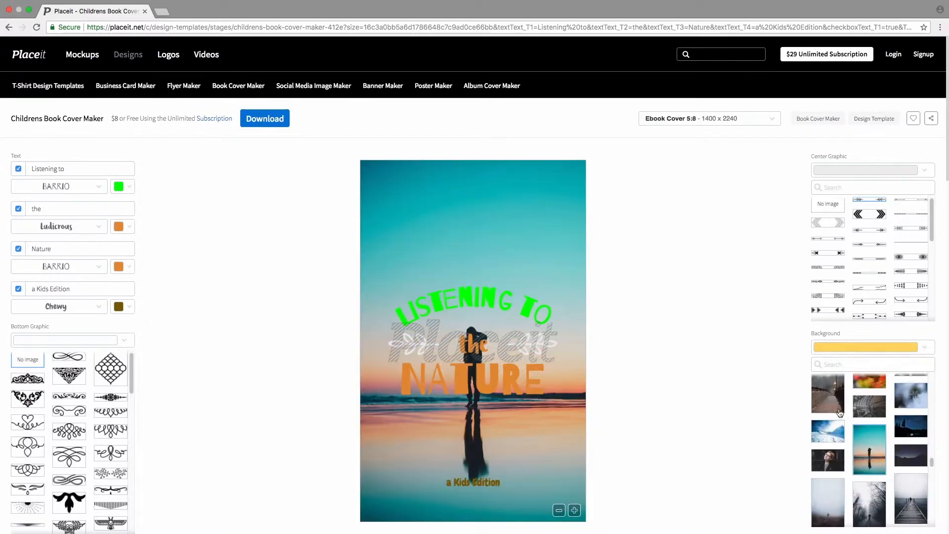
pyautogui.click(838, 411)
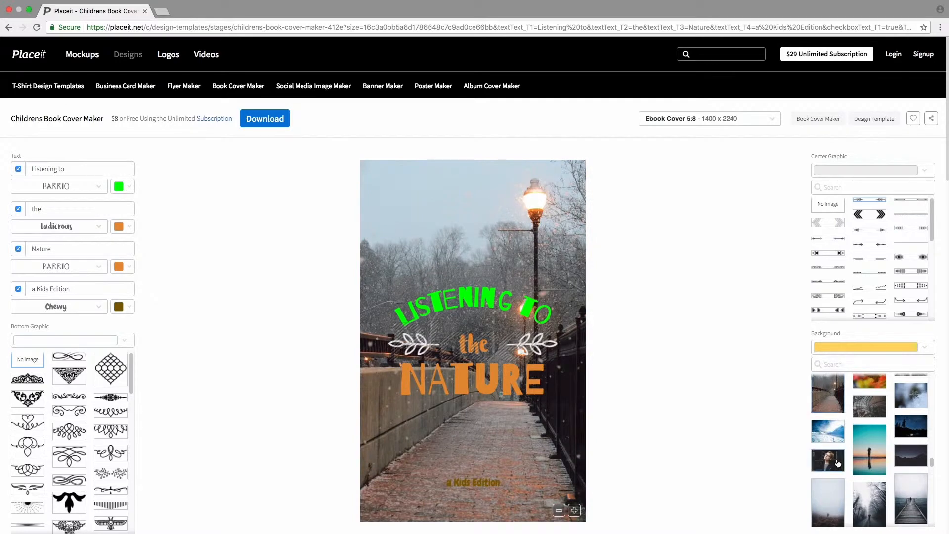
pyautogui.click(839, 464)
pyautogui.click(862, 503)
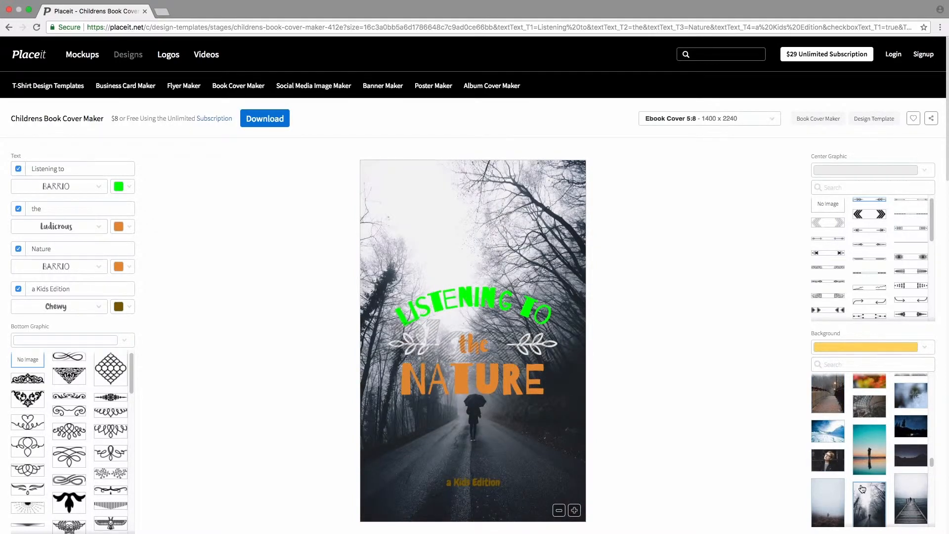
# Apply the outlined autumn leaves pattern as the cover background and color it light green
pyautogui.scroll(5, 868, 456)
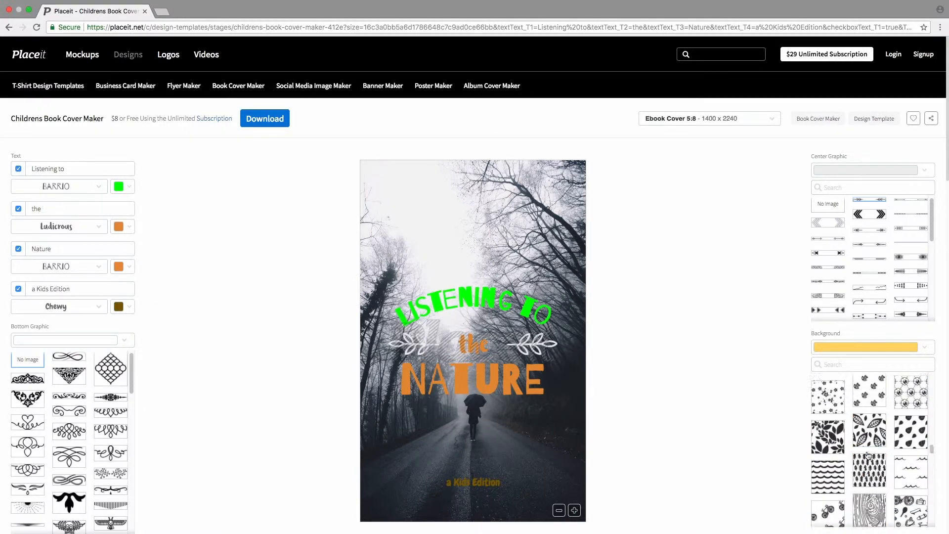
pyautogui.scroll(3, 869, 456)
pyautogui.moveTo(888, 402)
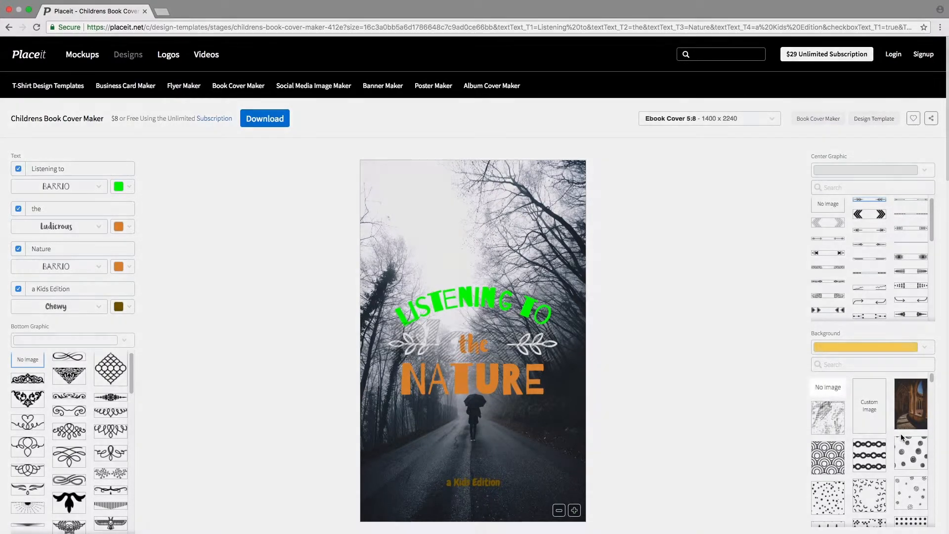
pyautogui.scroll(-10, 900, 433)
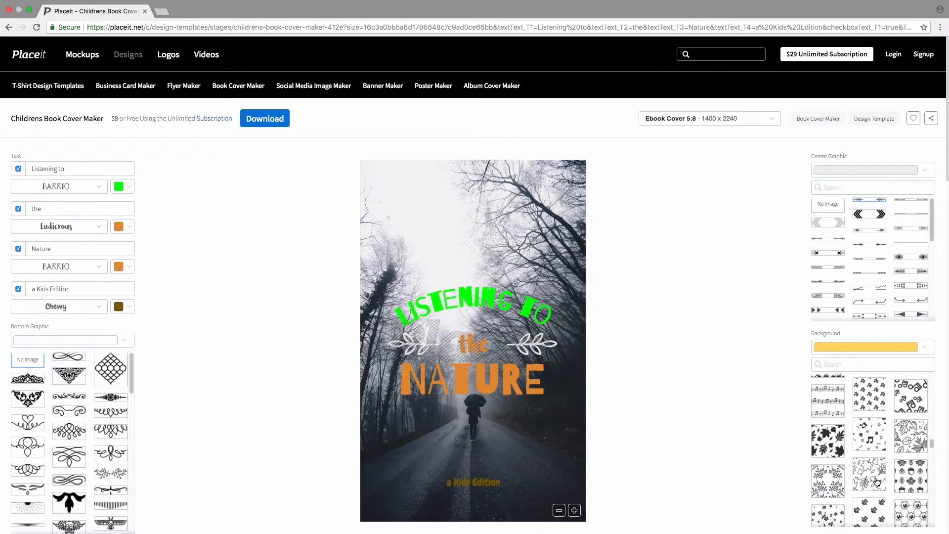
pyautogui.click(909, 445)
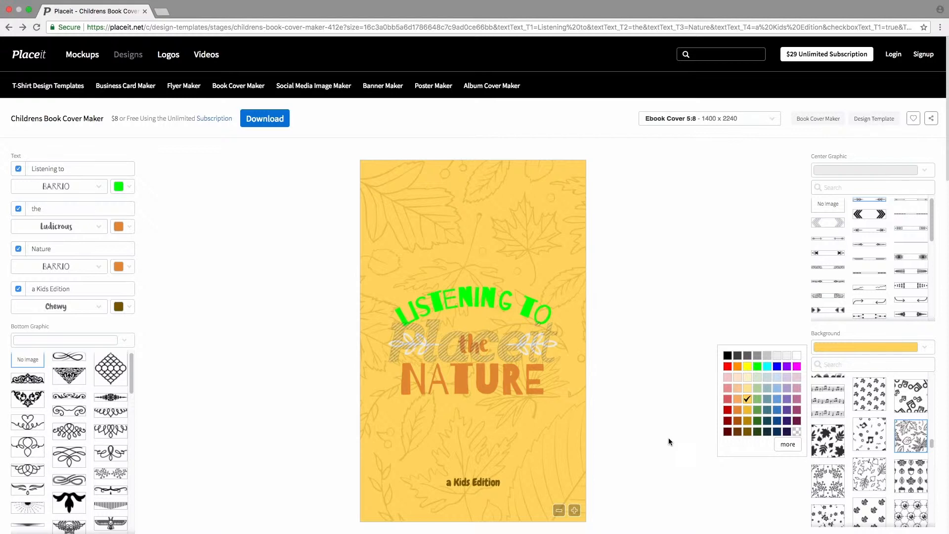
pyautogui.click(757, 388)
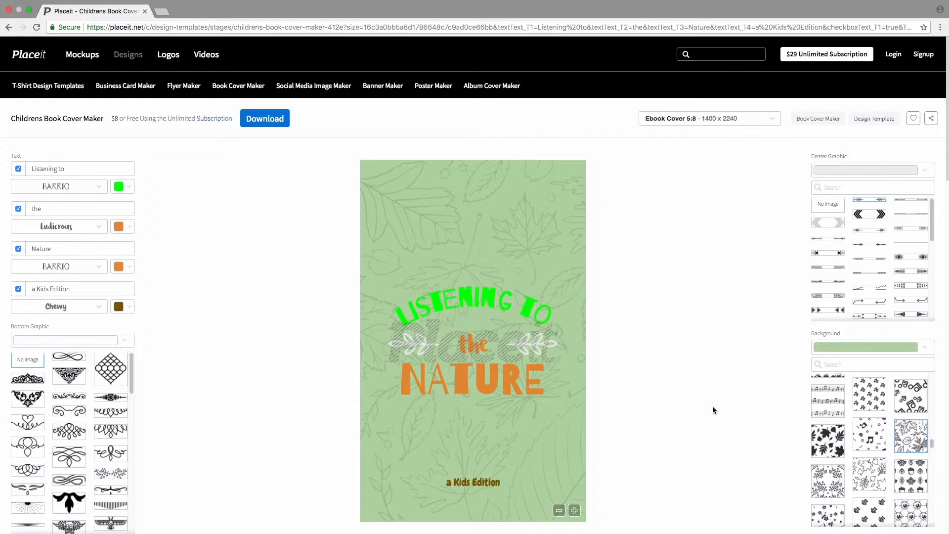
# Recolor the "Listening to" line pale yellow
pyautogui.click(121, 189)
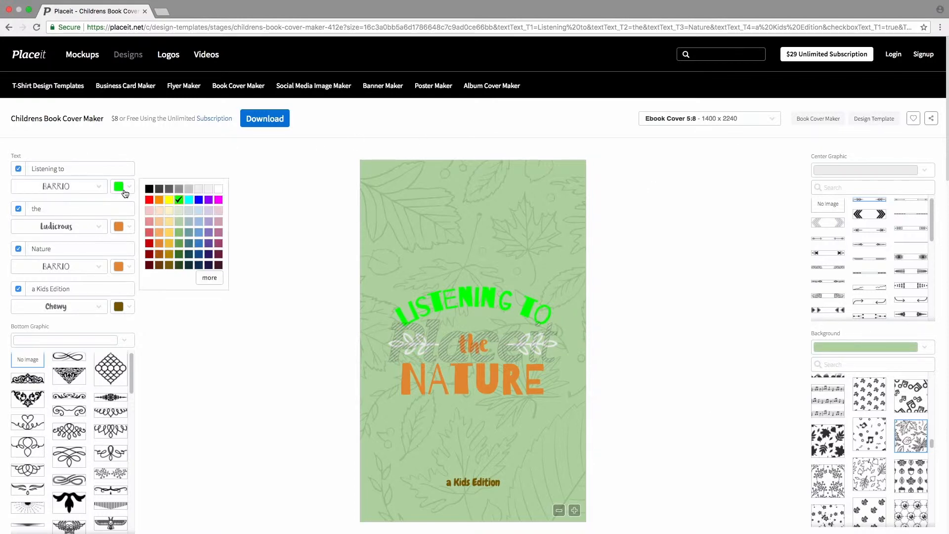
pyautogui.click(168, 220)
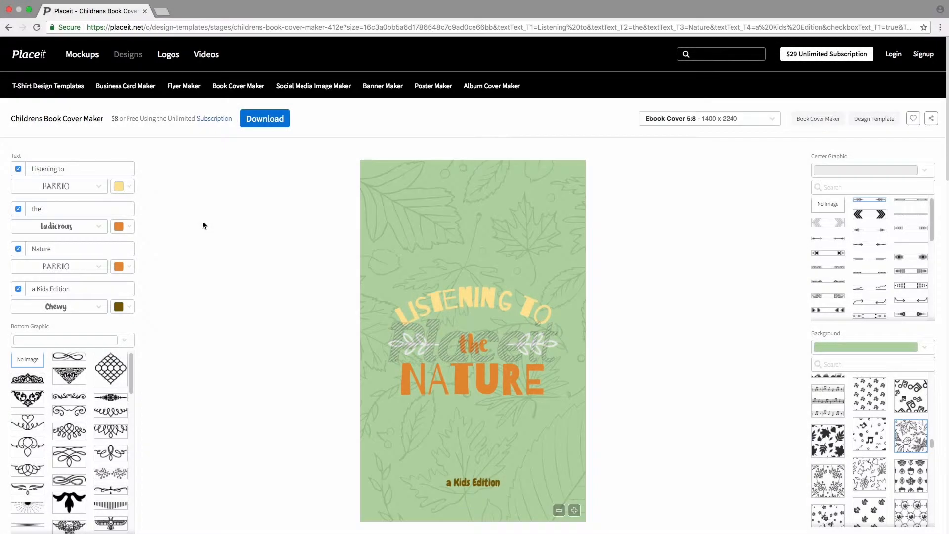
# Try the ebook cover sizes 2:3 (1600 x 2400), 4:5 (1600 x 2000) and 7:10 (1400 x 2000), and return to 5:8 (1400 x 2240)
pyautogui.click(779, 124)
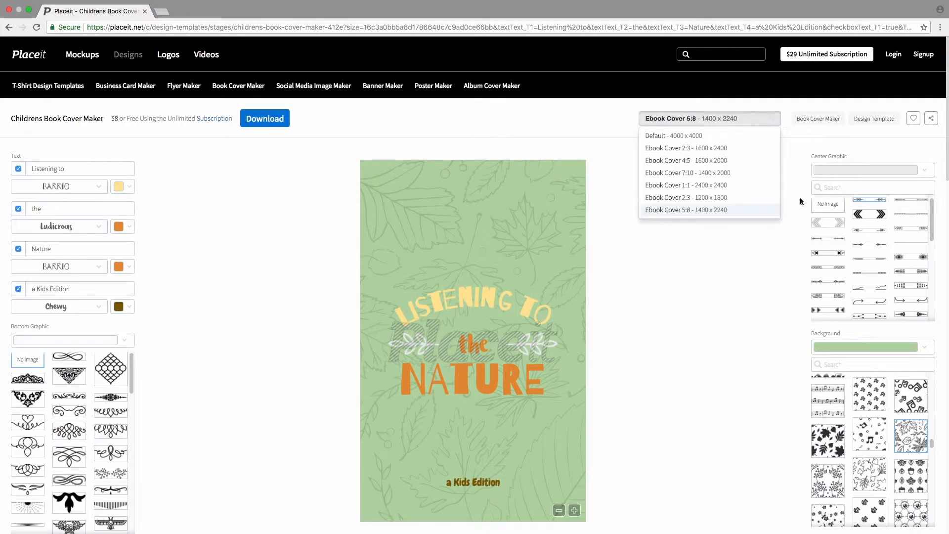
pyautogui.click(767, 123)
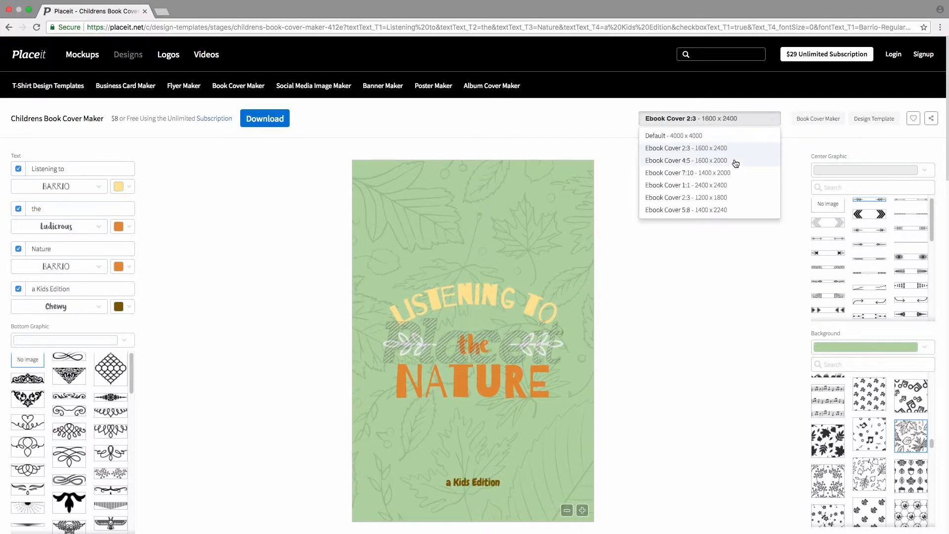
pyautogui.click(735, 162)
pyautogui.click(753, 125)
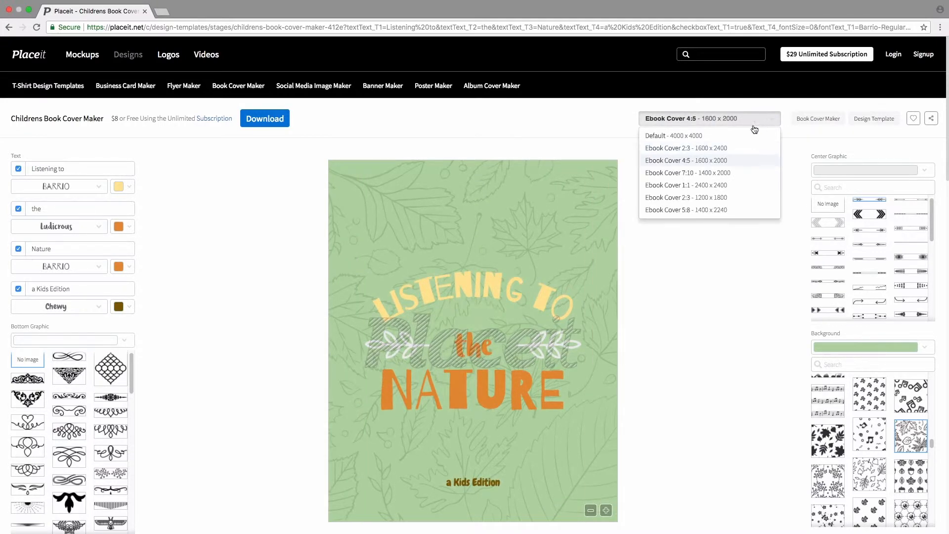
pyautogui.click(727, 173)
pyautogui.click(752, 120)
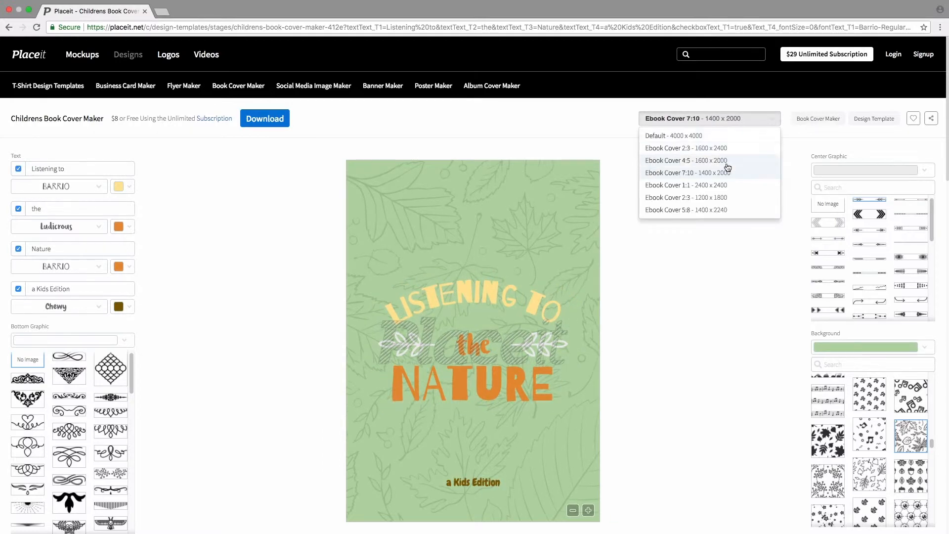
pyautogui.click(727, 210)
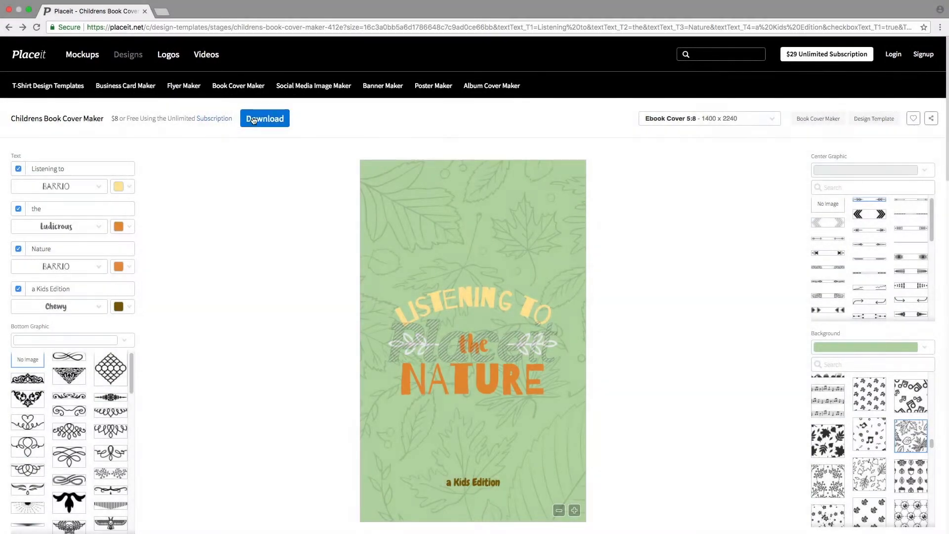
# Open the download options for the finished book cover image
pyautogui.click(256, 117)
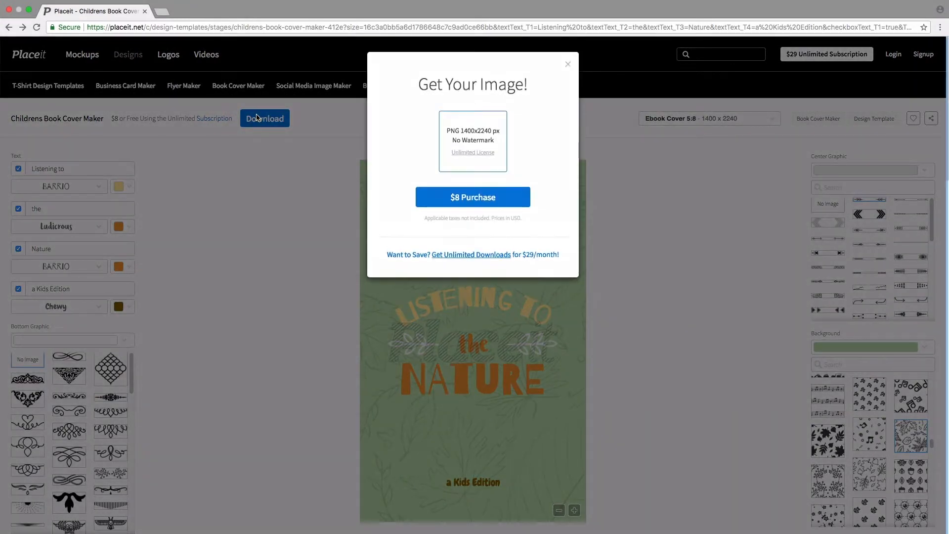